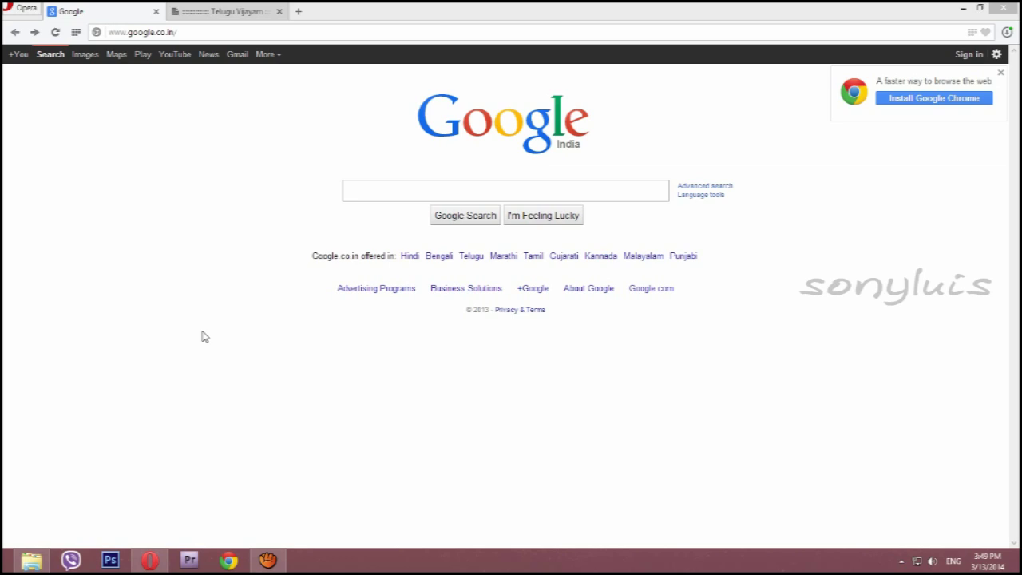
Step: Search Google for 'google input tools' using the autocomplete suggestion
click(367, 196)
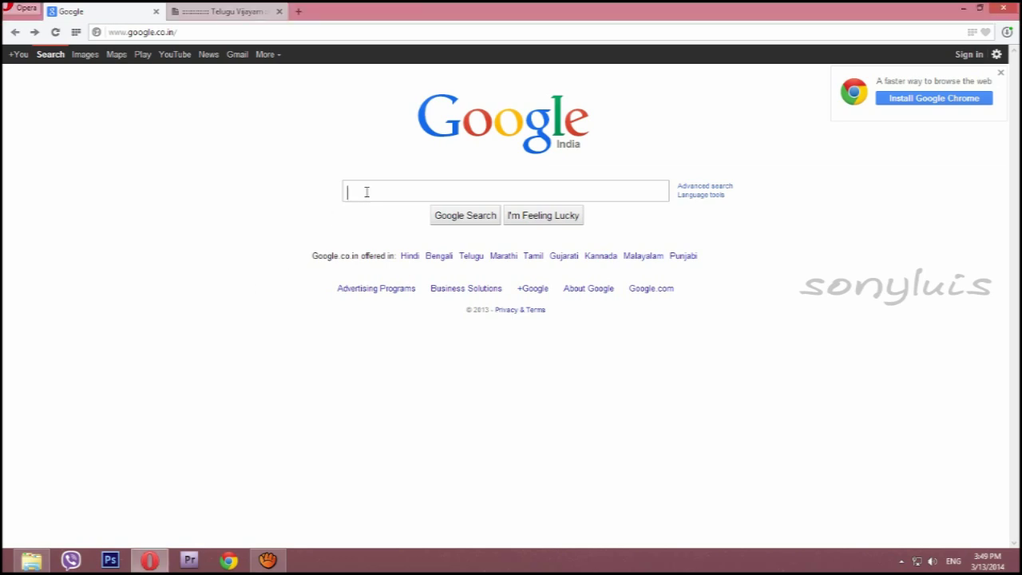
text(goog)
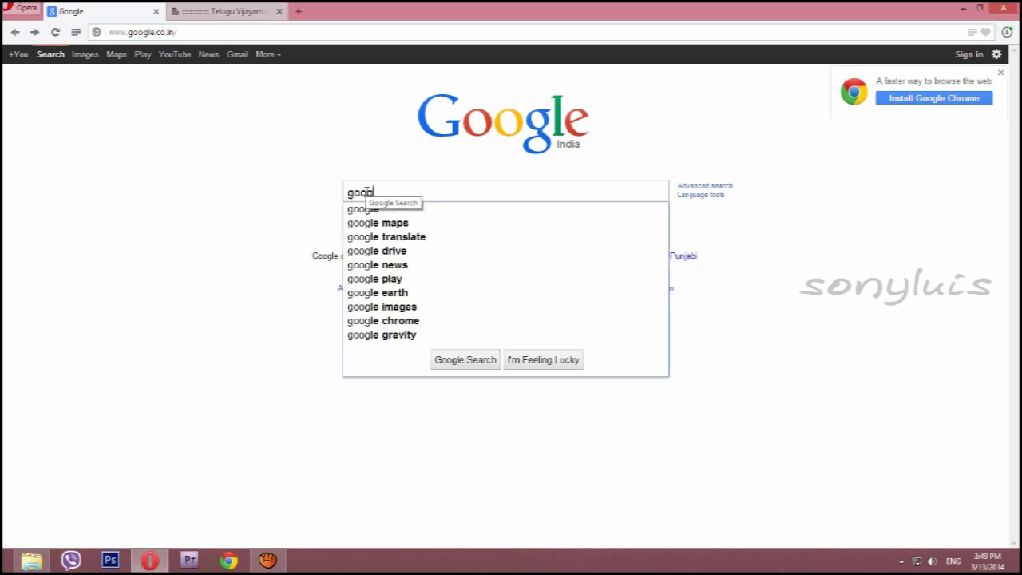
text(le inout)
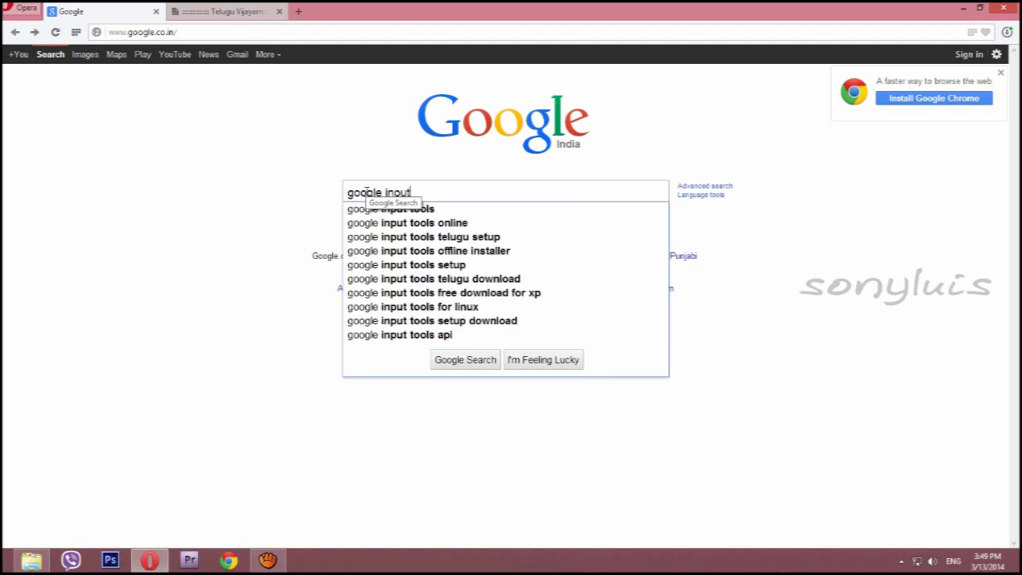
key(Down)
key(Return)
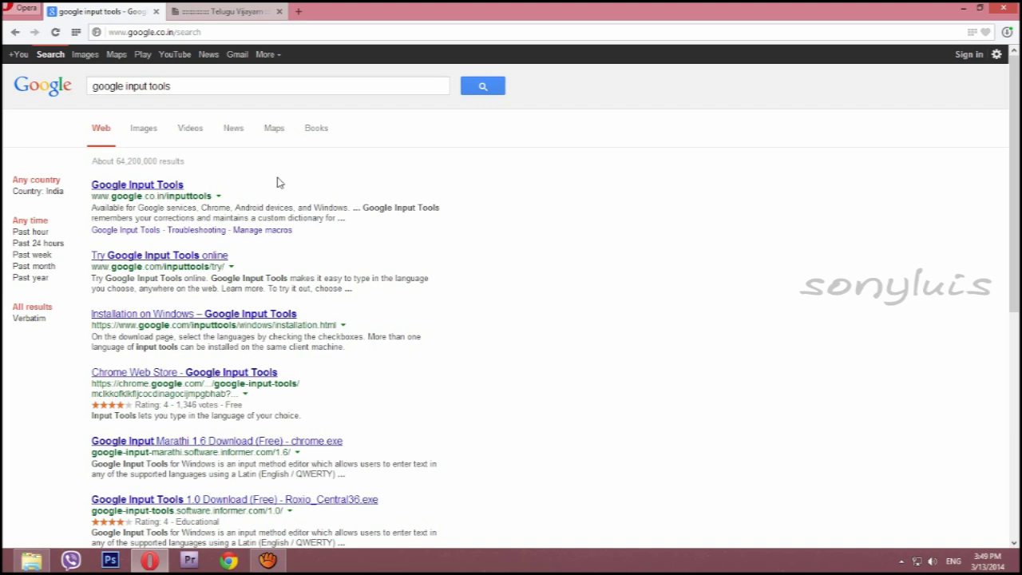
Step: Download the Windows Google Input Tools installer with Telugu selected and the terms accepted
click(174, 187)
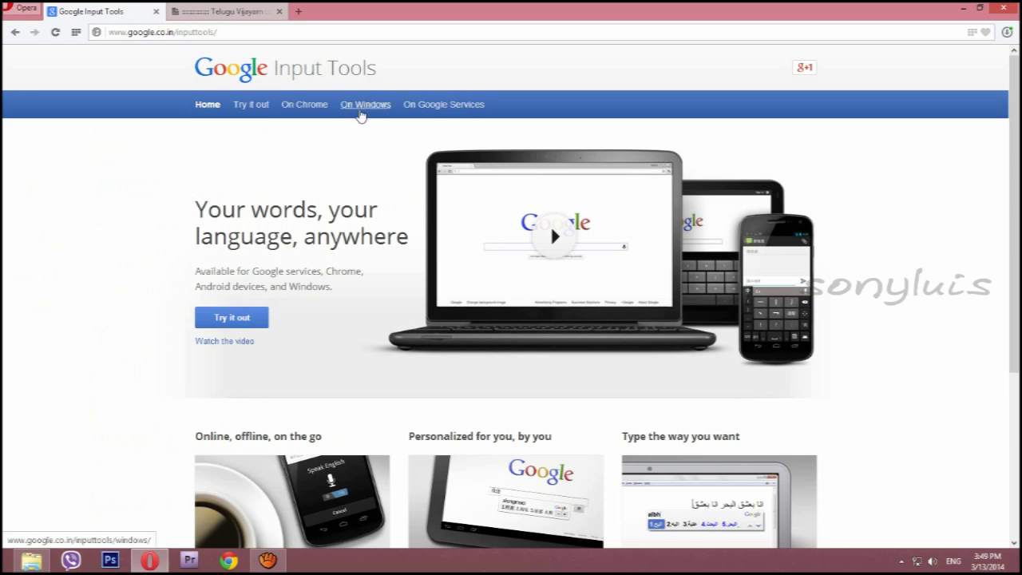
click(361, 116)
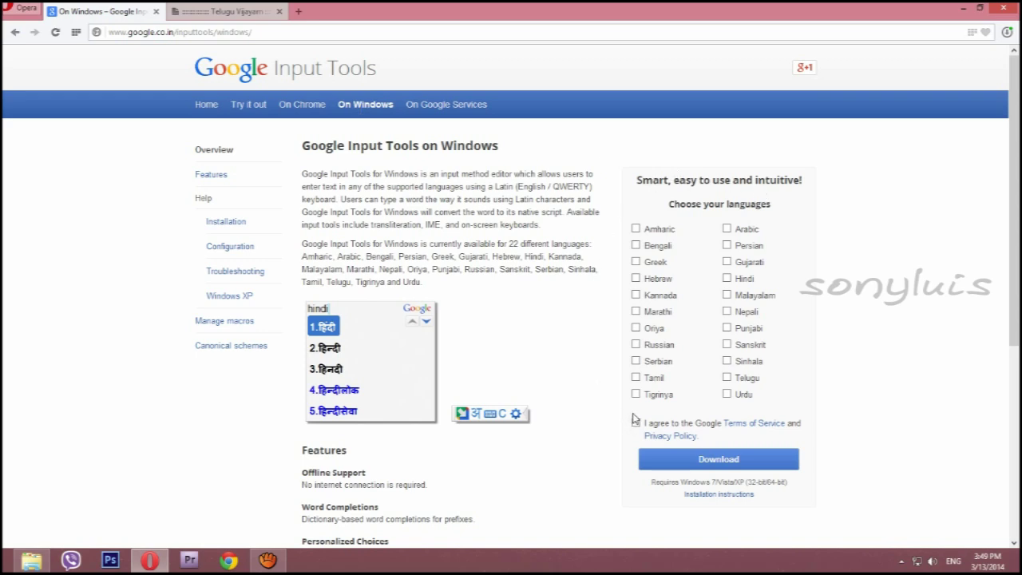
click(728, 379)
click(636, 424)
click(721, 466)
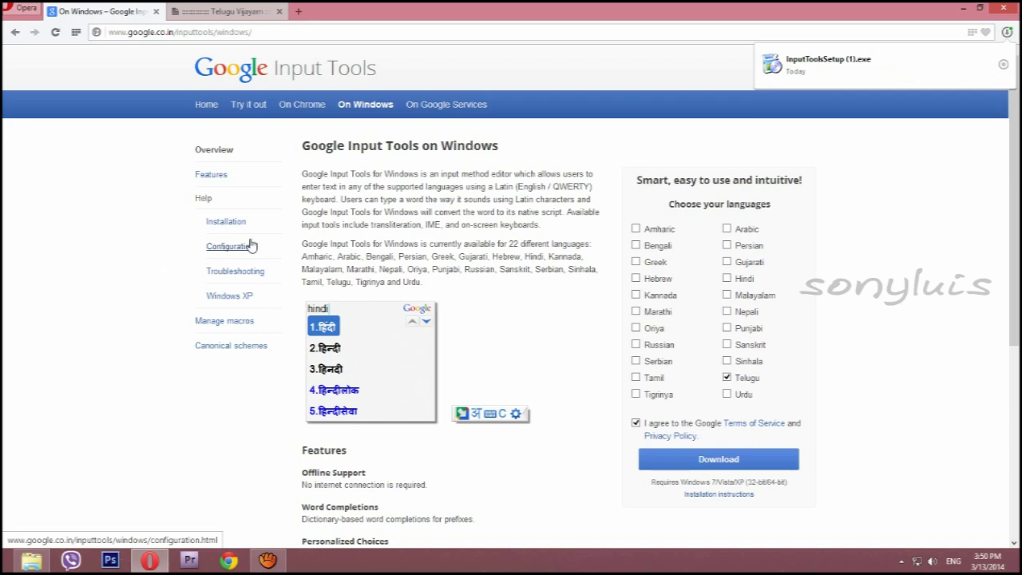
click(36, 562)
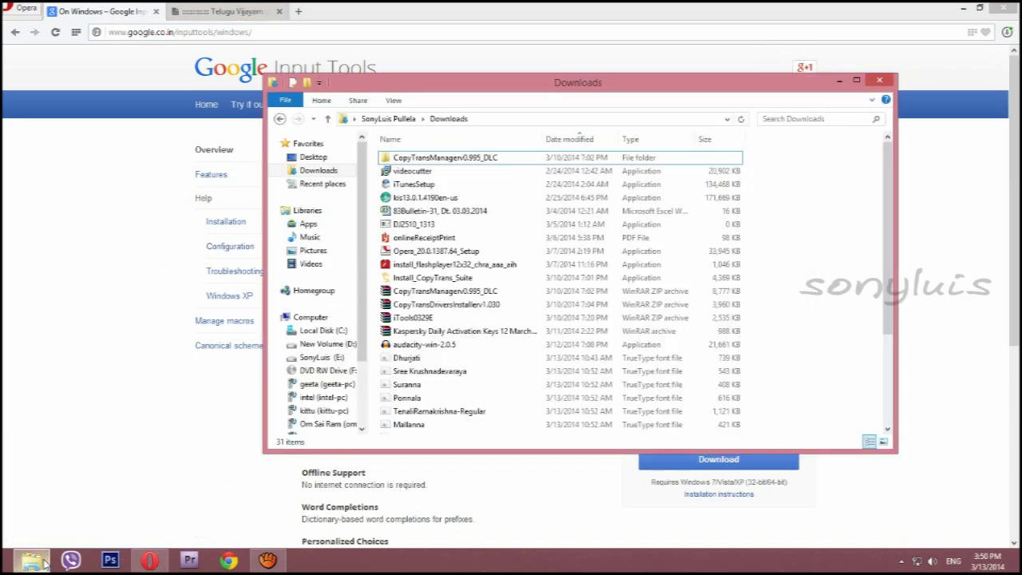
mouse_move(318, 171)
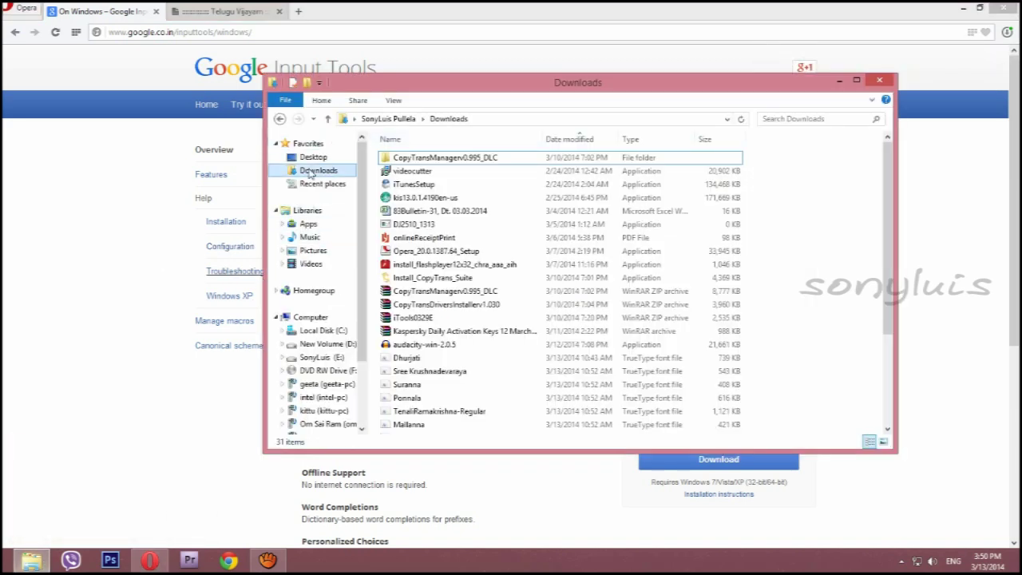
Step: Install Google Input Tools from InputToolsSetup (1) and minimize the Downloads window
drag(888, 257, 889, 348)
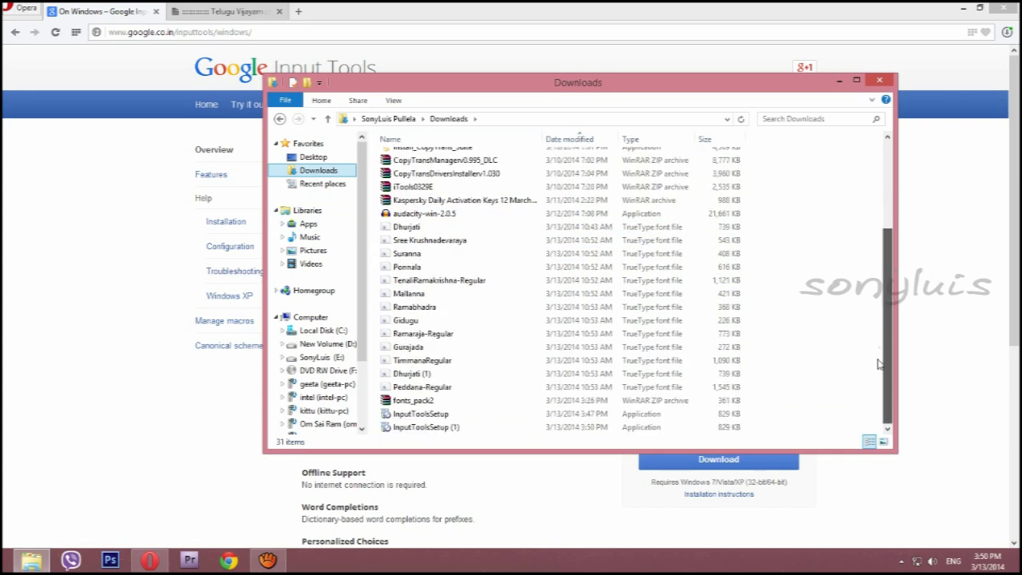
click(415, 429)
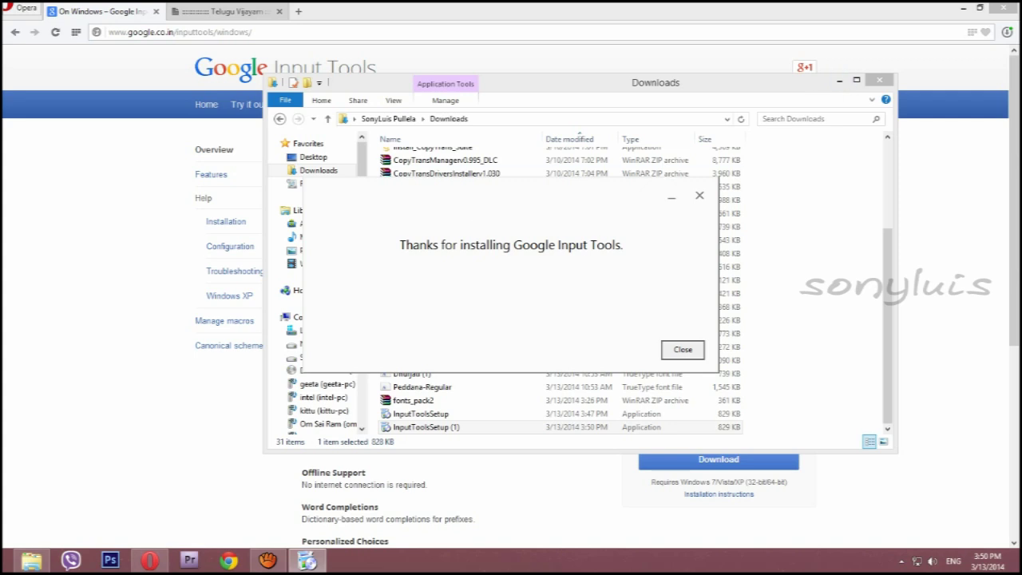
click(681, 349)
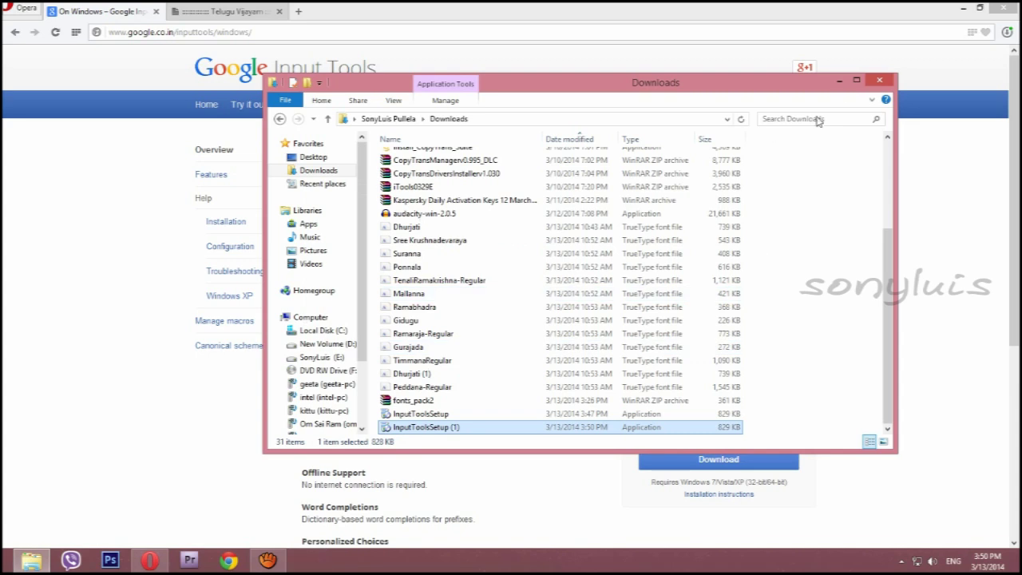
click(840, 81)
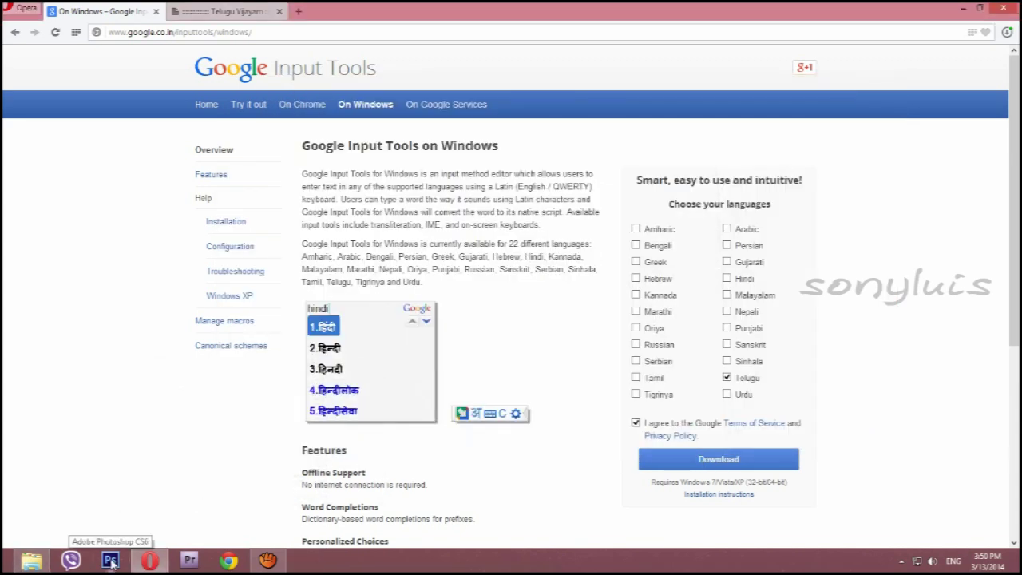
Step: Launch Photoshop CS6 and create a new blank document, Untitled-1
click(112, 563)
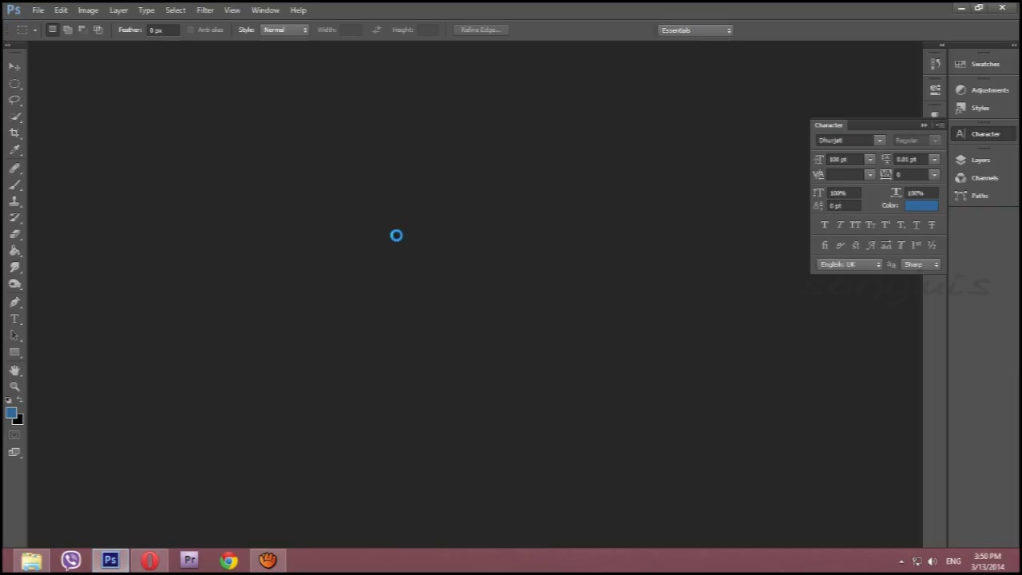
click(38, 10)
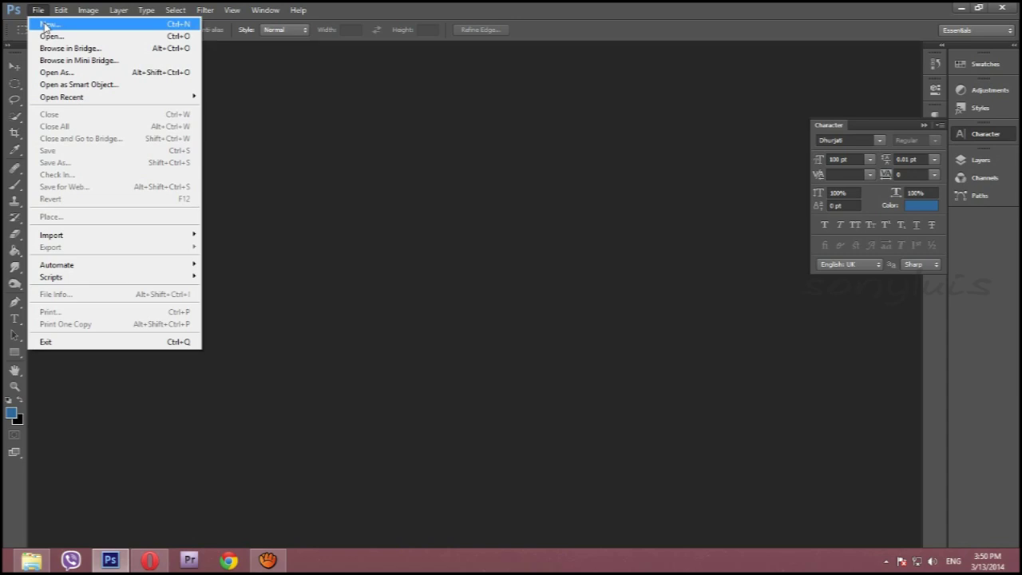
click(198, 21)
click(639, 139)
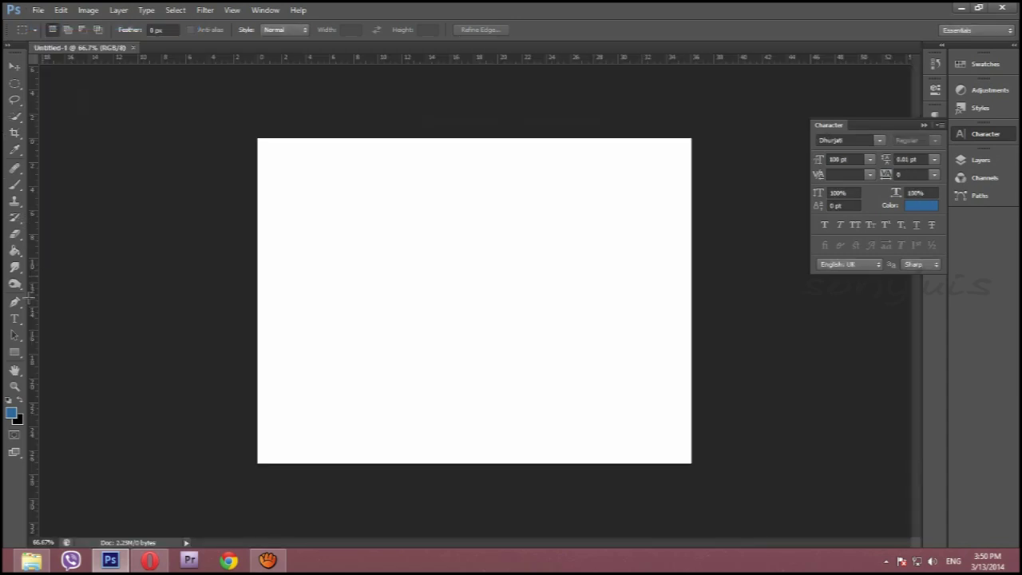
Step: Start a Dhurjati-font text entry in the canvas's upper left
click(16, 319)
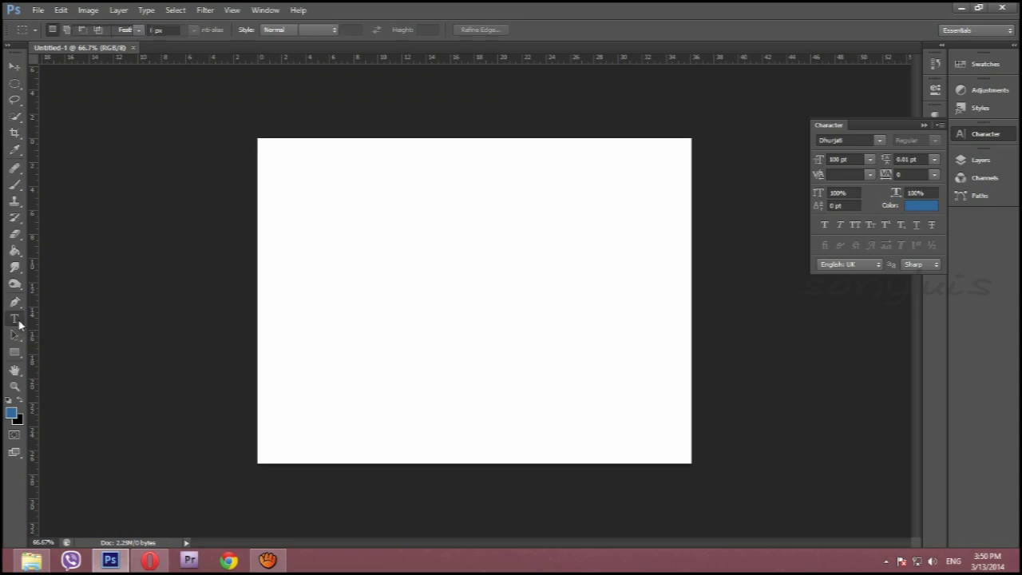
click(108, 29)
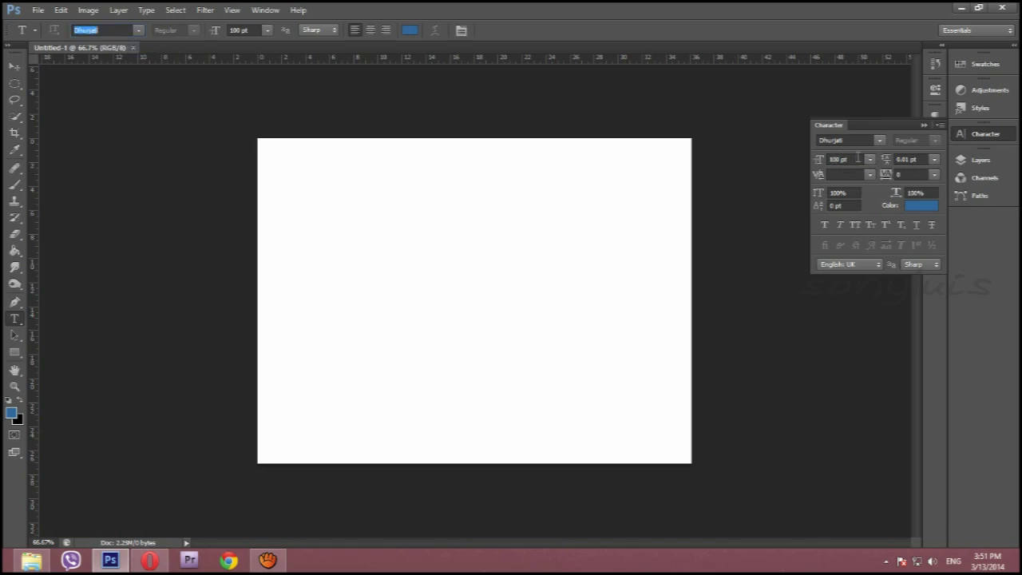
click(370, 223)
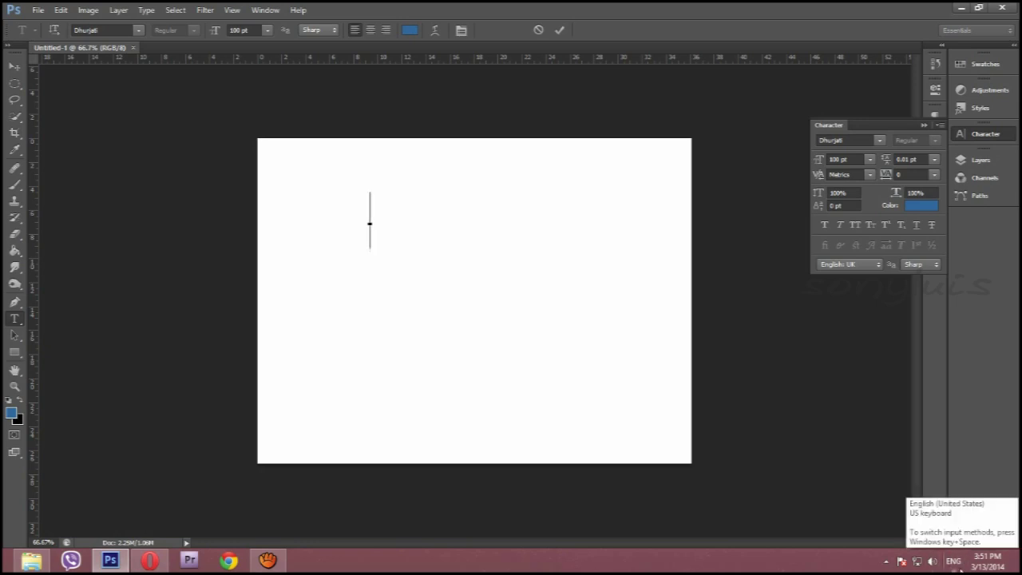
click(956, 564)
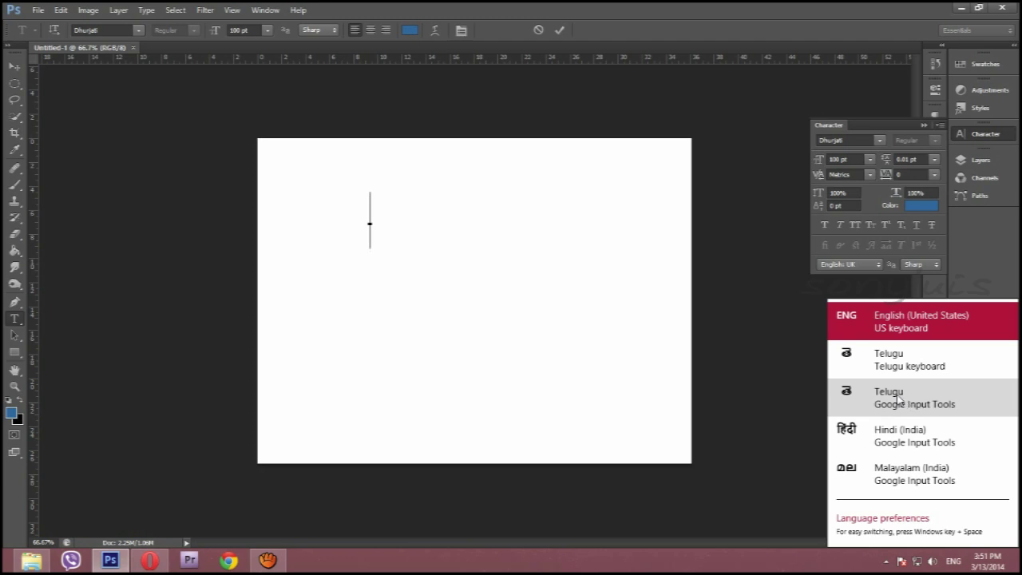
Step: Switch input to Telugu Google Input Tools and type 'april'
click(903, 403)
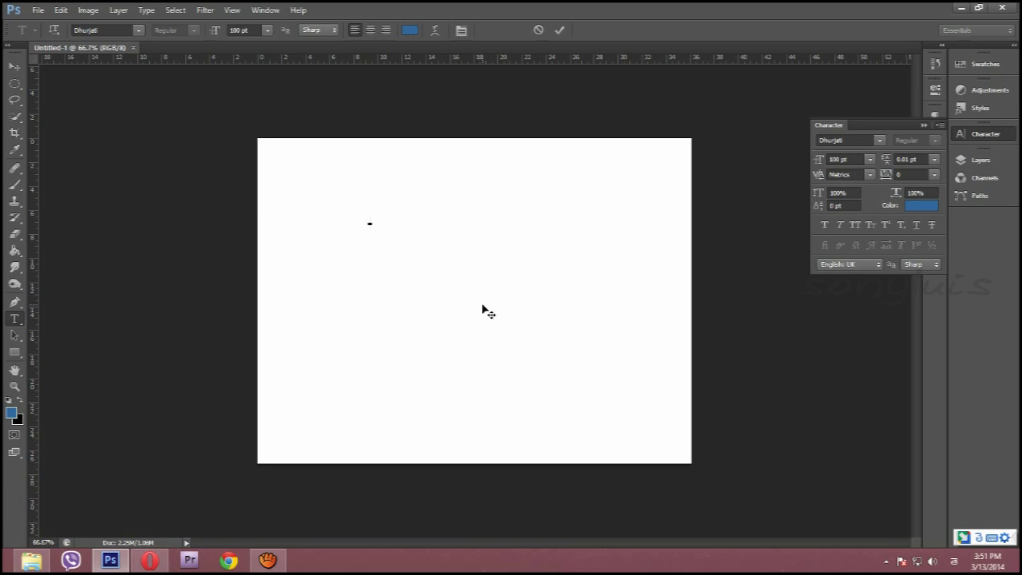
text(apr)
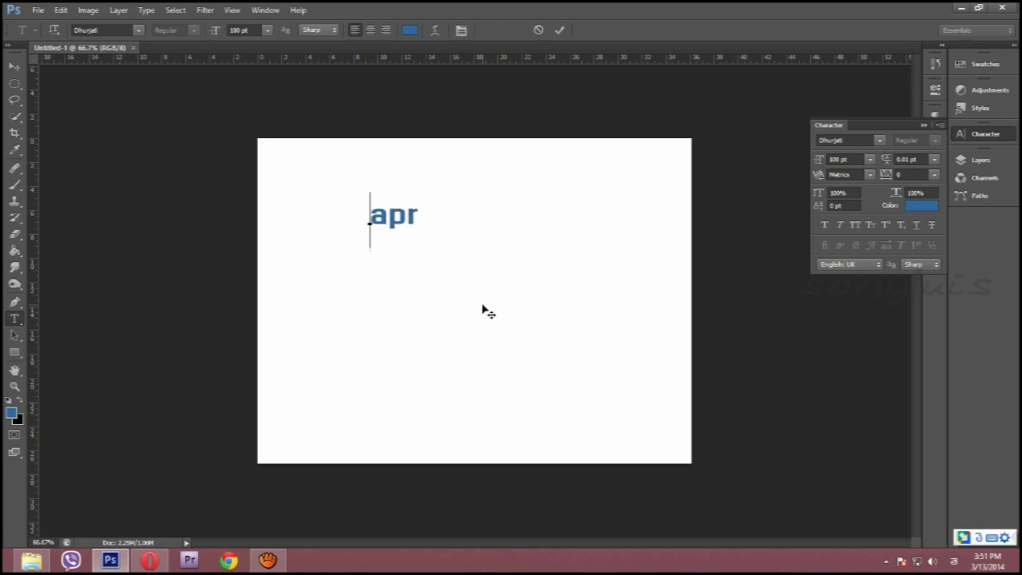
text(il)
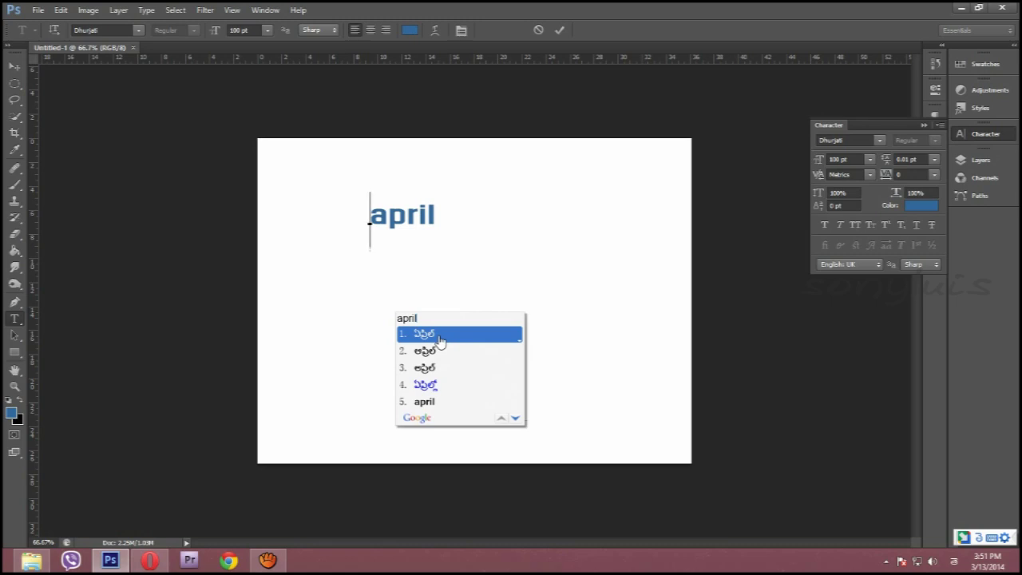
Step: Insert and commit Telugu ఏప్రిల్ for April, then start a new text point below
click(439, 341)
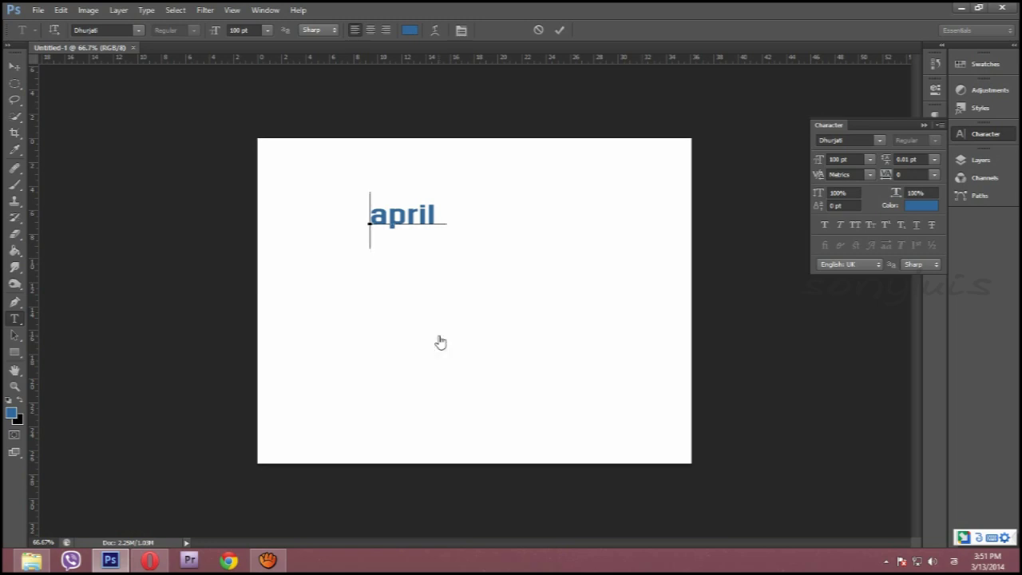
click(14, 65)
click(14, 319)
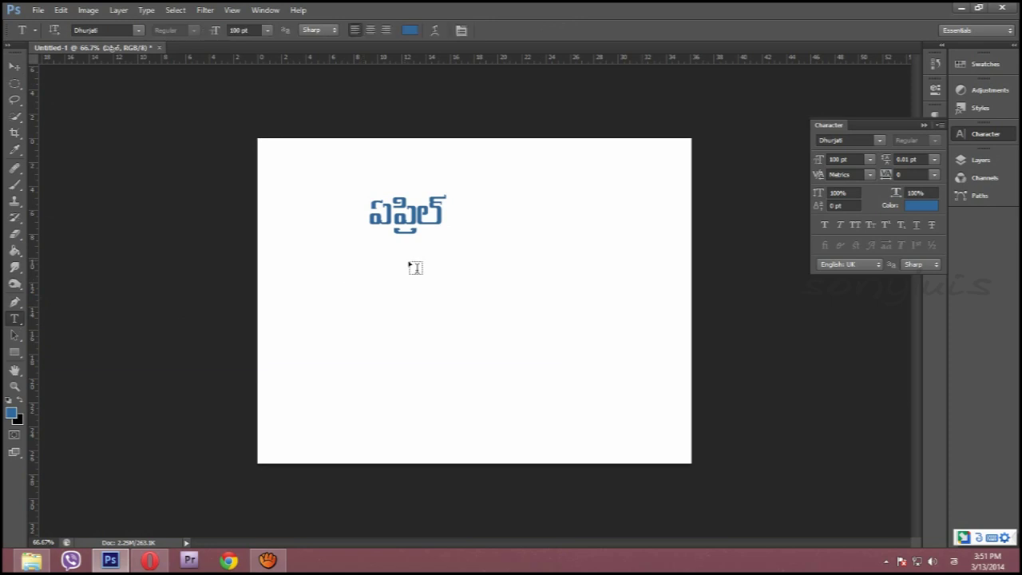
click(501, 233)
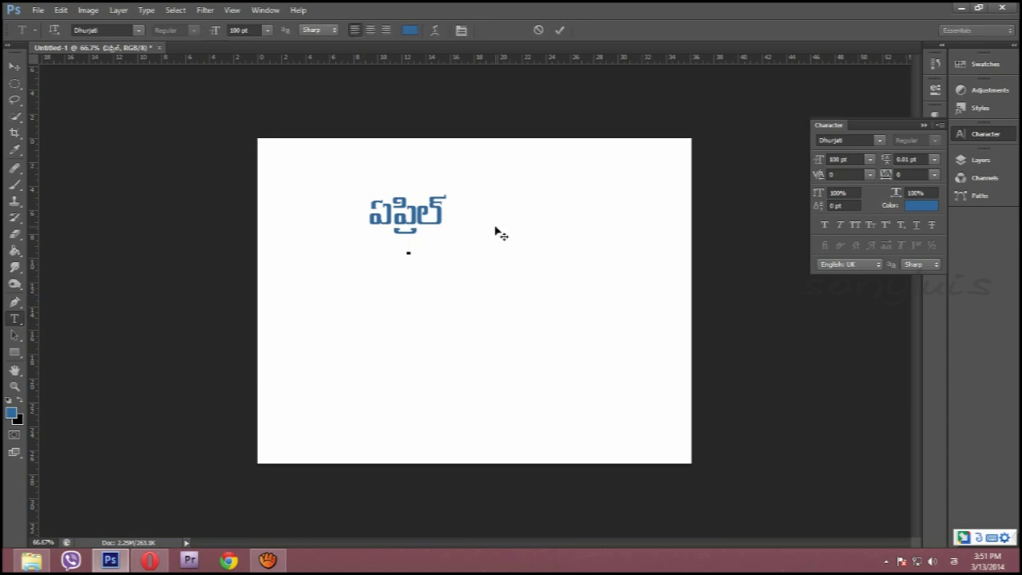
Step: Add and commit Telugu మార్చి for March, then type 'jeevamu' on a lower line
text(march)
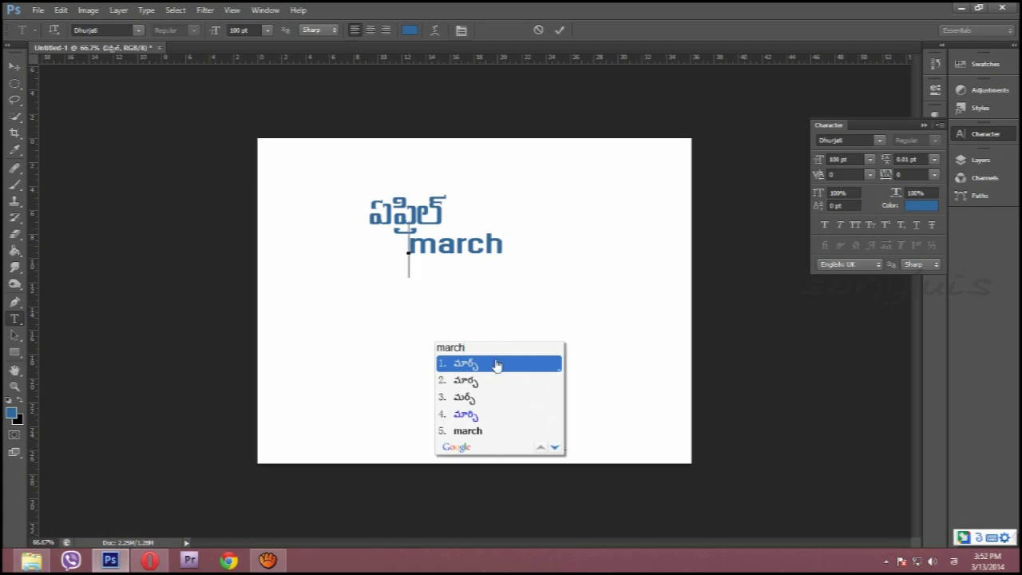
click(473, 417)
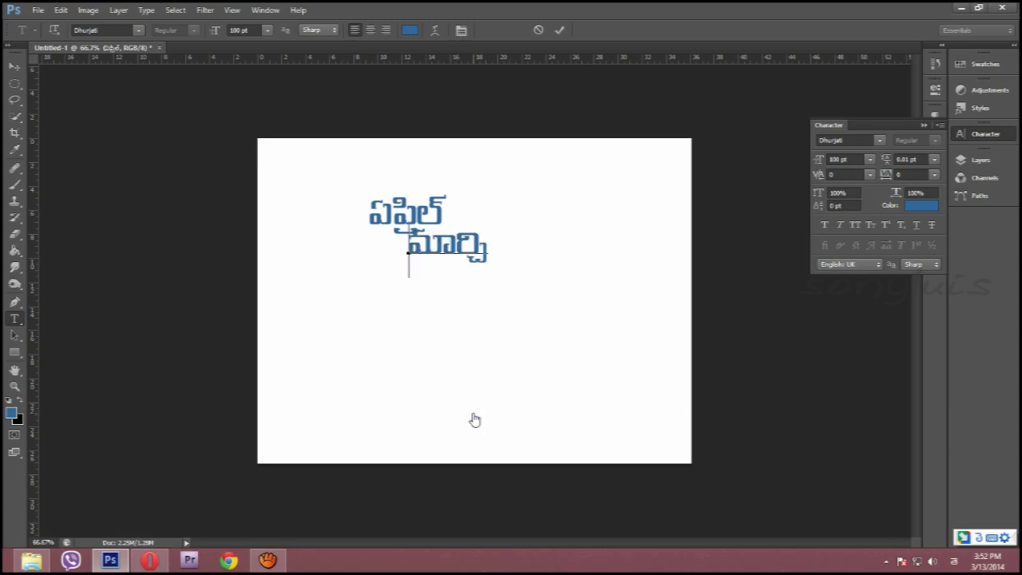
click(14, 67)
click(14, 318)
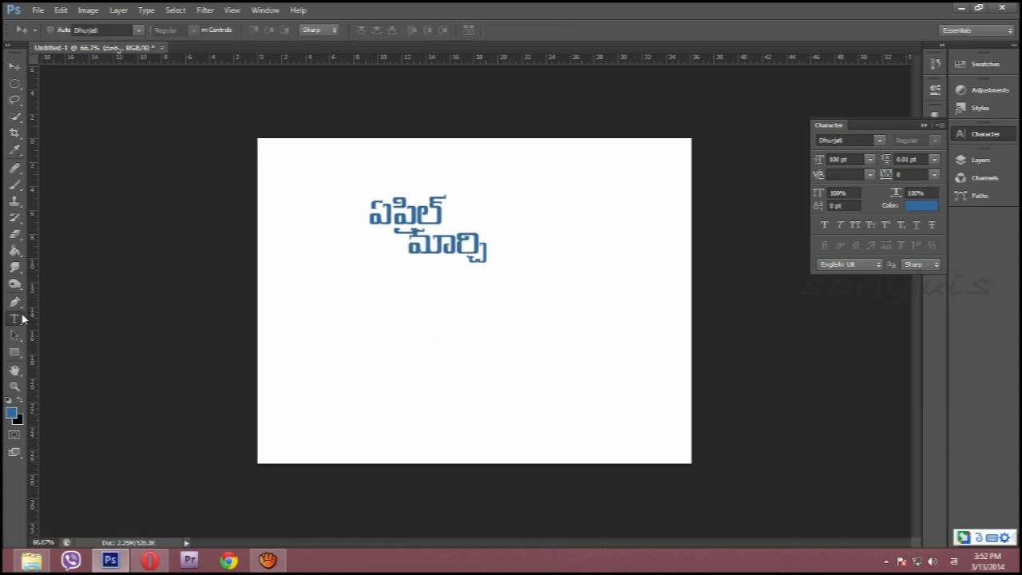
click(390, 314)
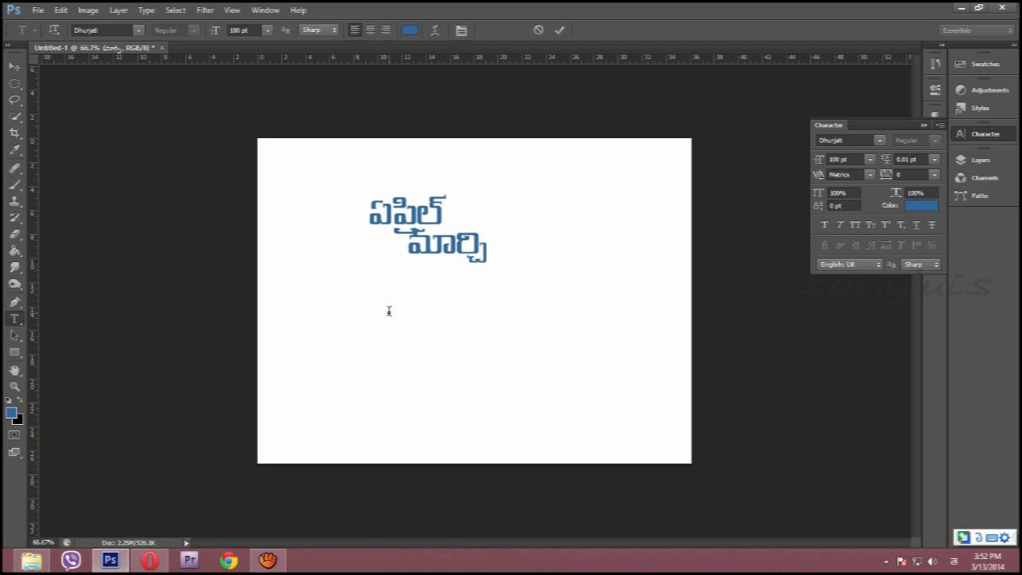
text(jeev)
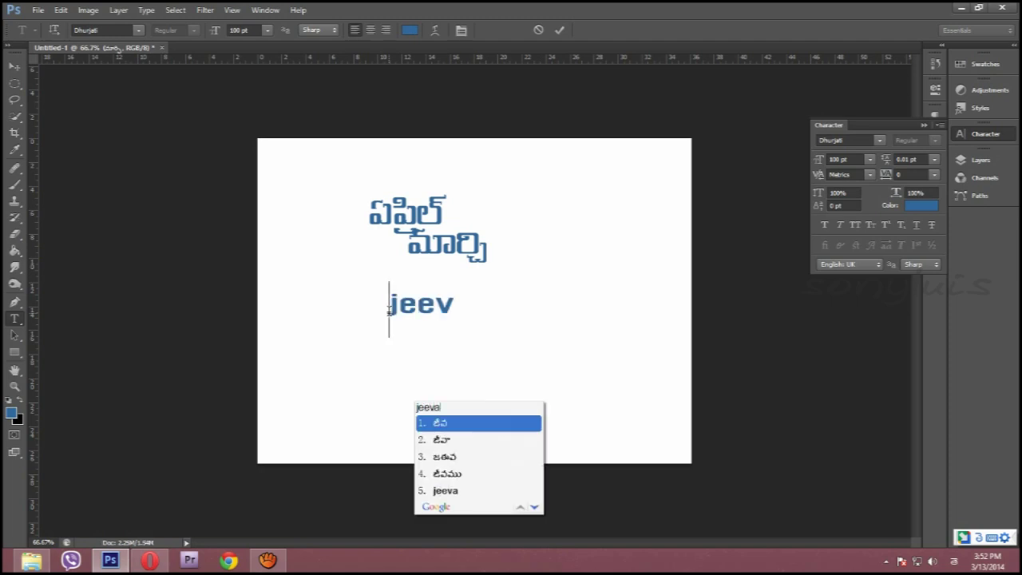
text(amu)
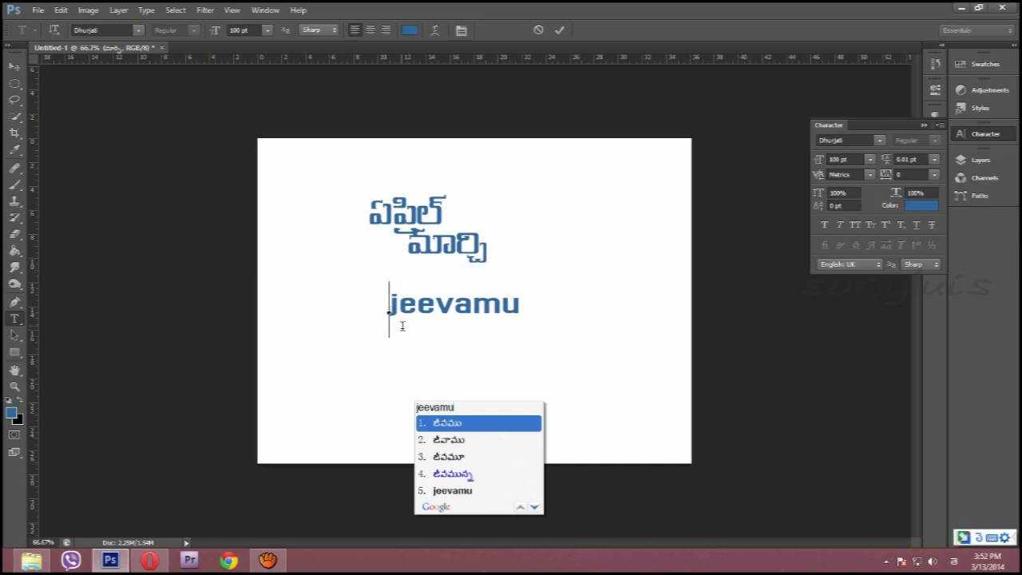
Step: Choose the first Telugu candidate to insert జీవము below March
click(461, 431)
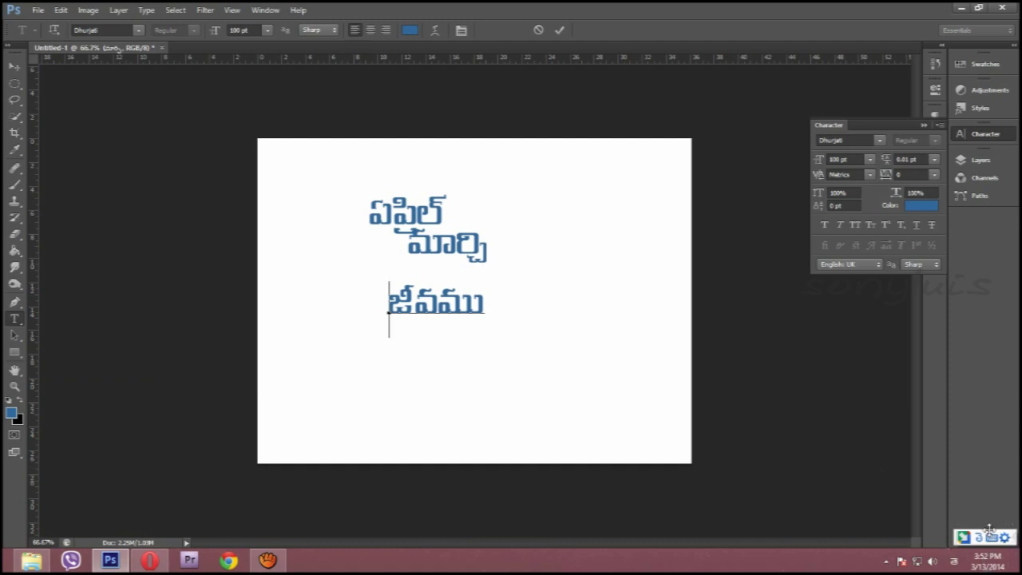
Step: Switch Google Input Tools from Telugu to English and commit the జీవము text
mouse_move(951, 532)
mouse_down()
mouse_move(927, 374)
mouse_move(810, 352)
mouse_up()
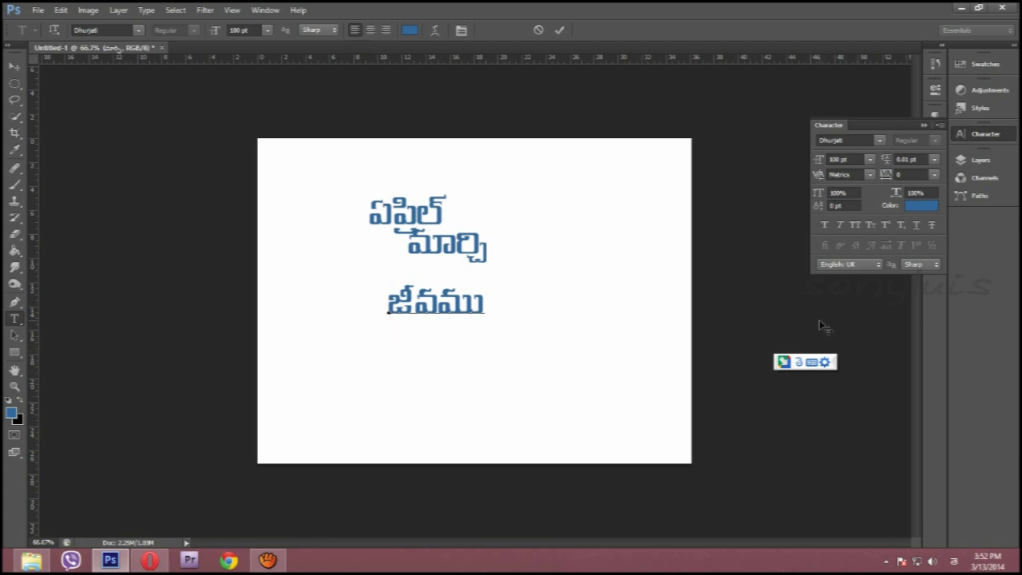
click(801, 364)
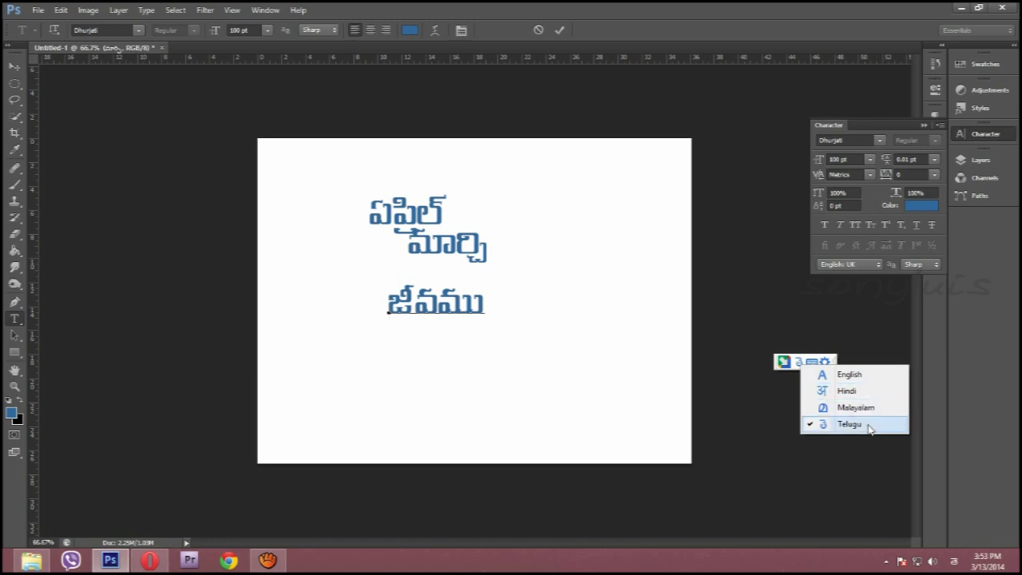
click(861, 381)
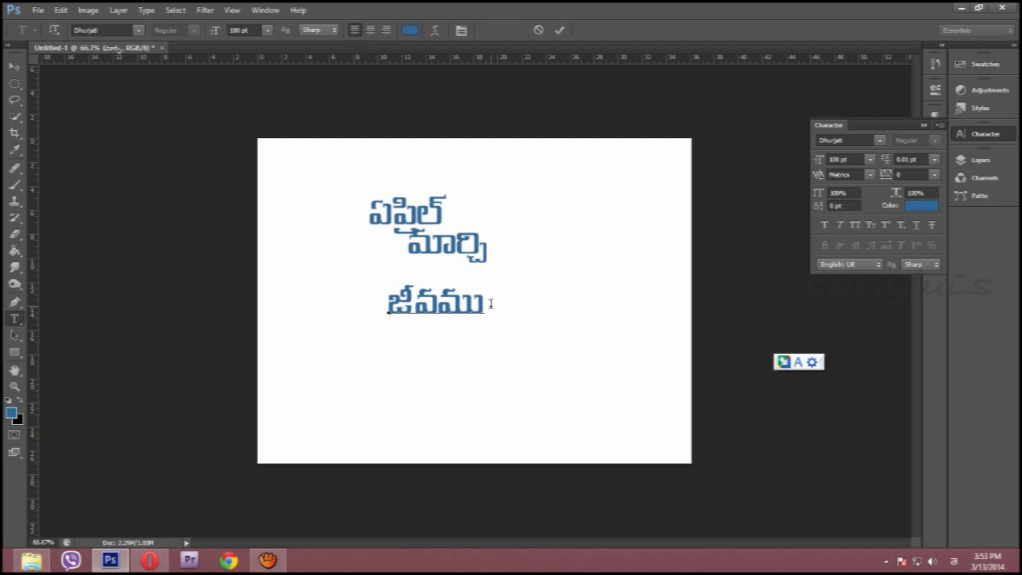
click(13, 71)
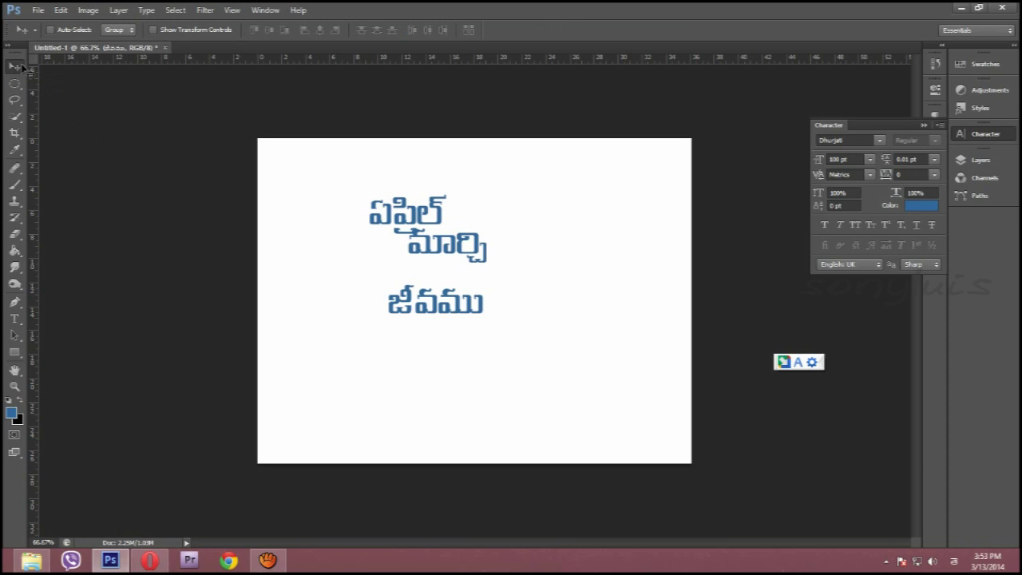
Step: Set Photoshop's Type preferences to the Middle Eastern text engine and confirm
click(61, 10)
mouse_move(82, 468)
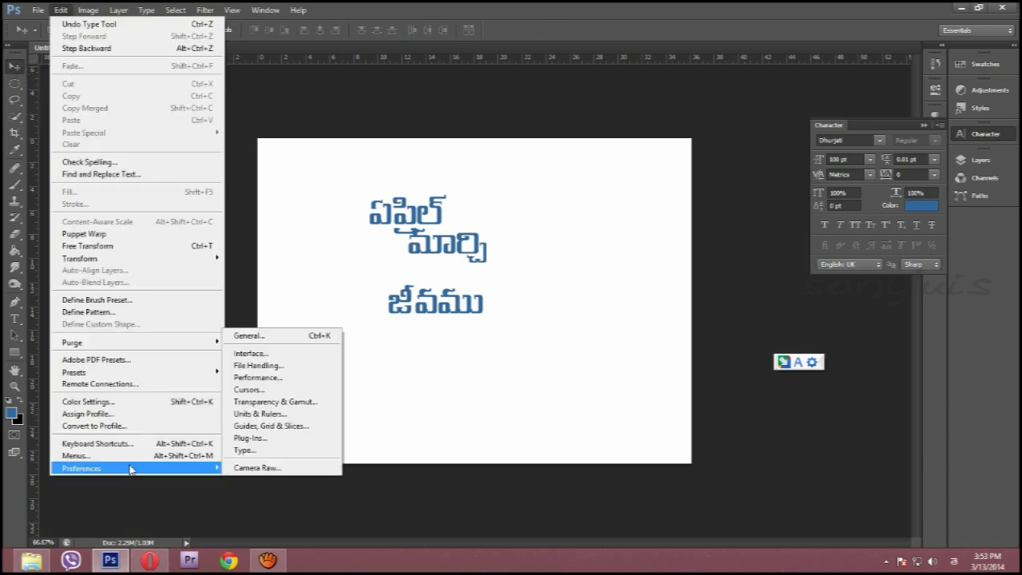
click(241, 451)
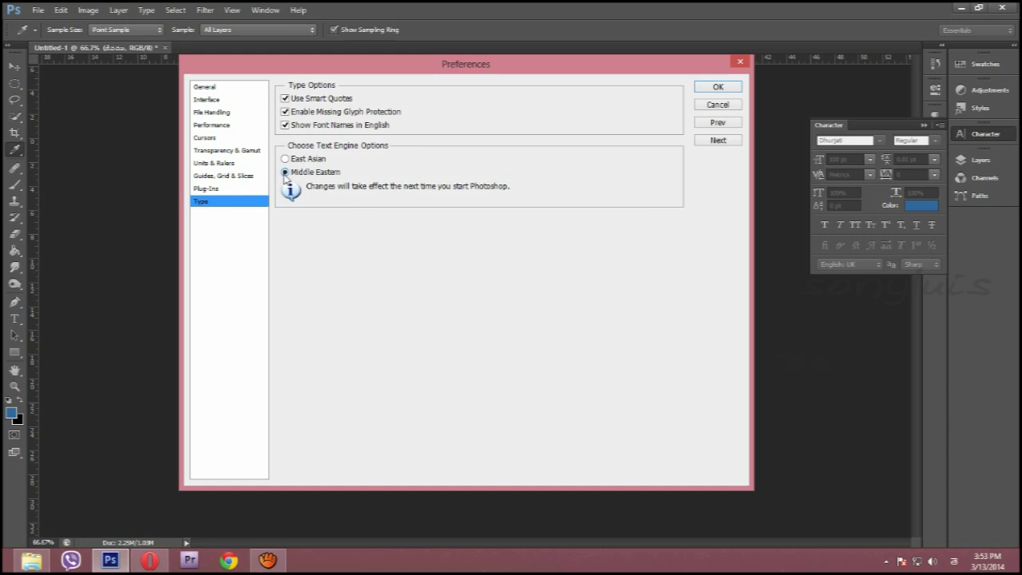
click(285, 160)
click(712, 90)
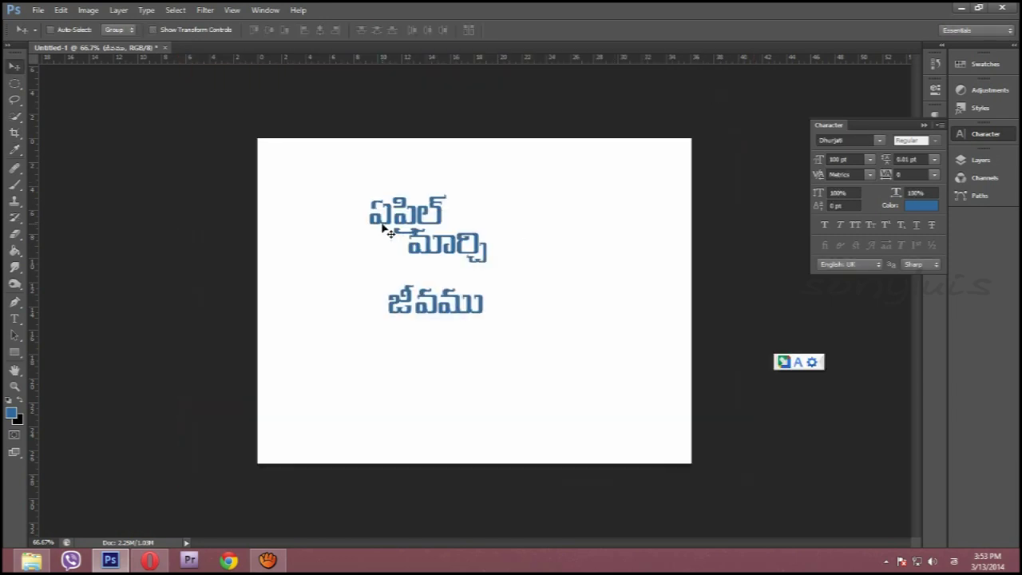